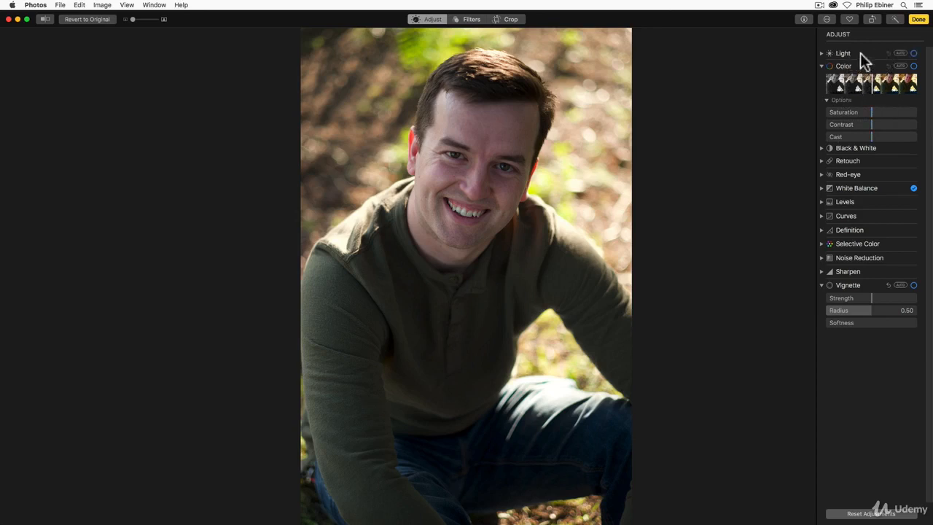
Try the overall Color slider and the automatic color correction on the portrait, resetting the Color adjustment after each
left_click_drag(904, 86, 870, 90)
left_click(888, 66)
left_click(902, 65)
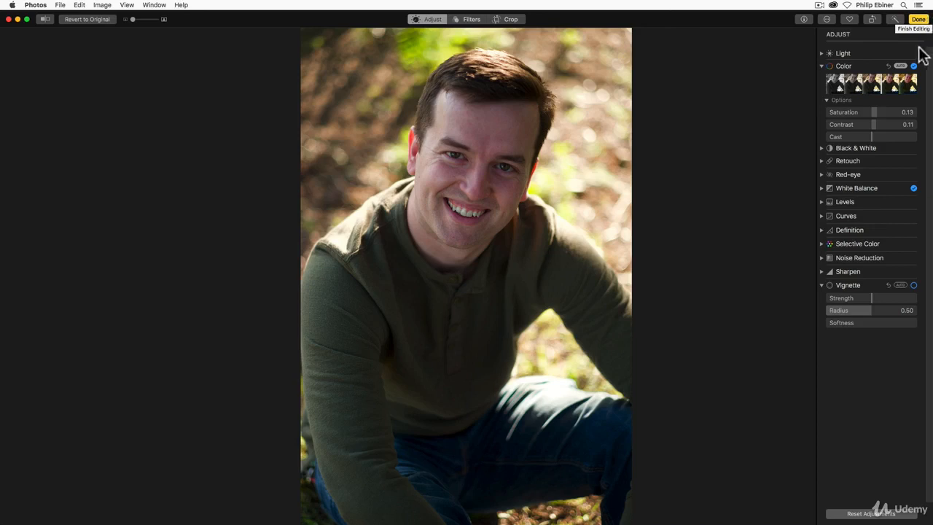
left_click(889, 66)
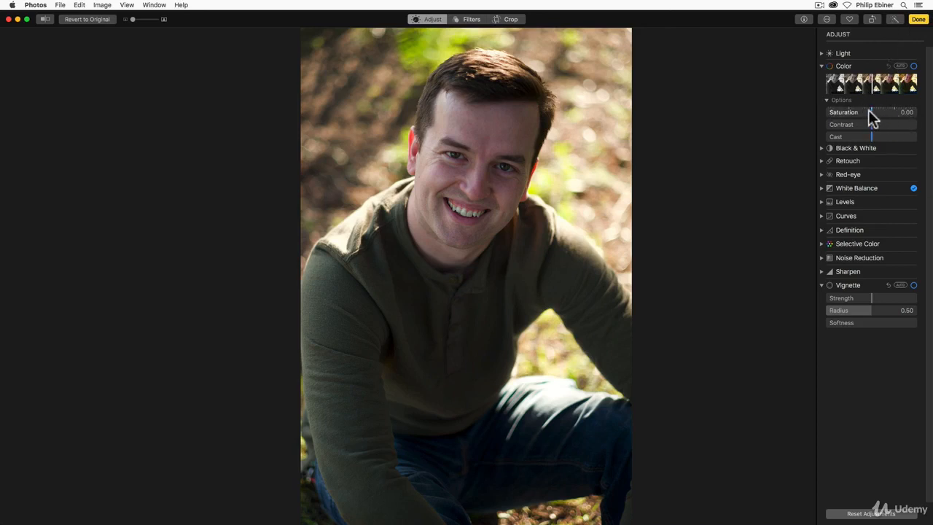
Set the portrait's color saturation to 0.14, contrast to -0.49 and cast to 0.14, and finish editing
left_click_drag(869, 110, 849, 127)
left_click(890, 124)
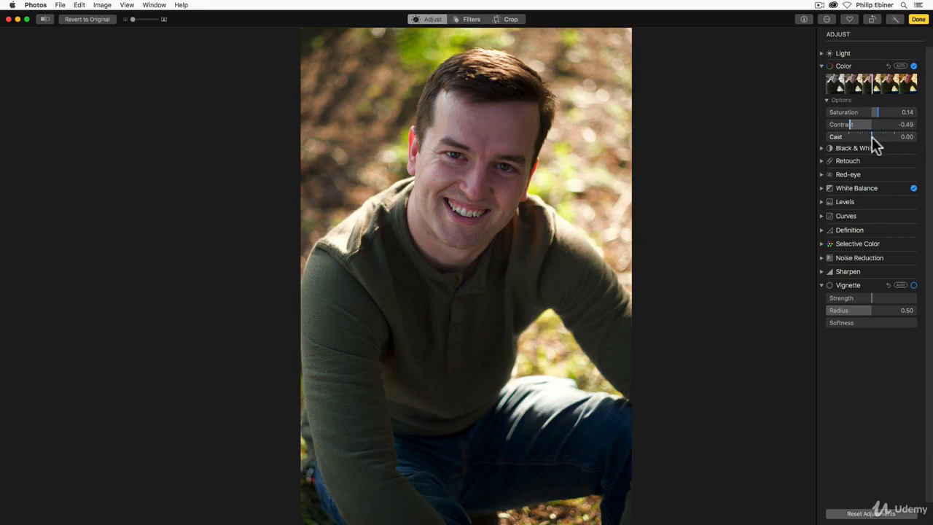
mouse_move(872, 136)
left_mouse_down()
mouse_move(926, 139)
mouse_move(842, 136)
mouse_move(876, 137)
left_mouse_up()
left_click(917, 19)
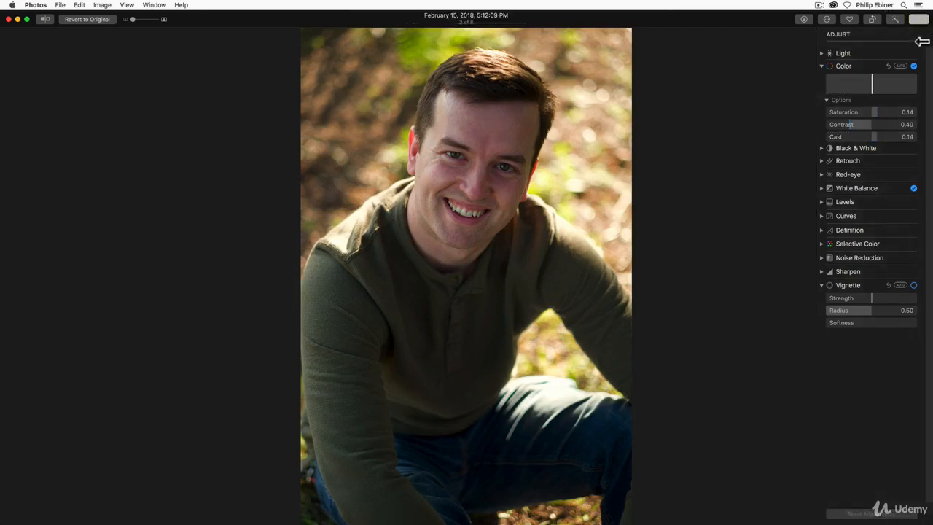
Return to the Photo Masterclass album and open the tomato photo for editing
key("Escape")
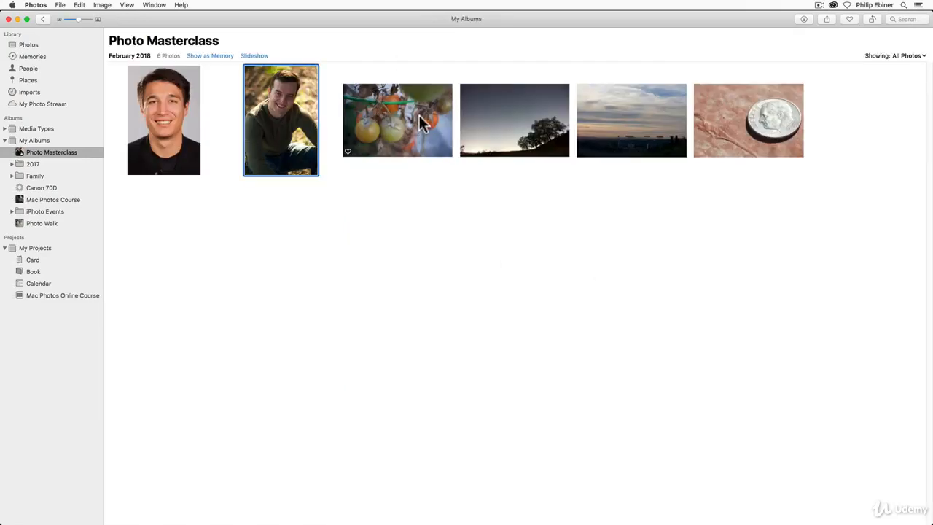
double_click(402, 115)
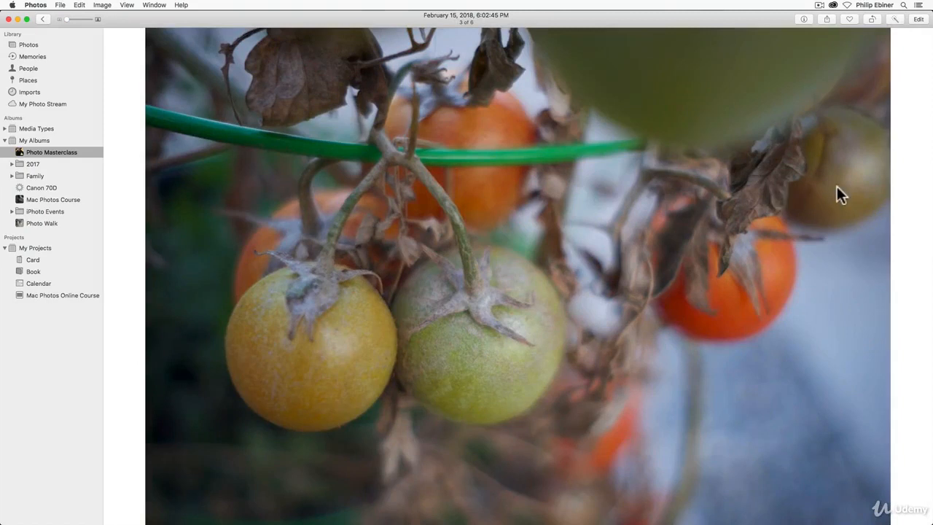
left_click(920, 20)
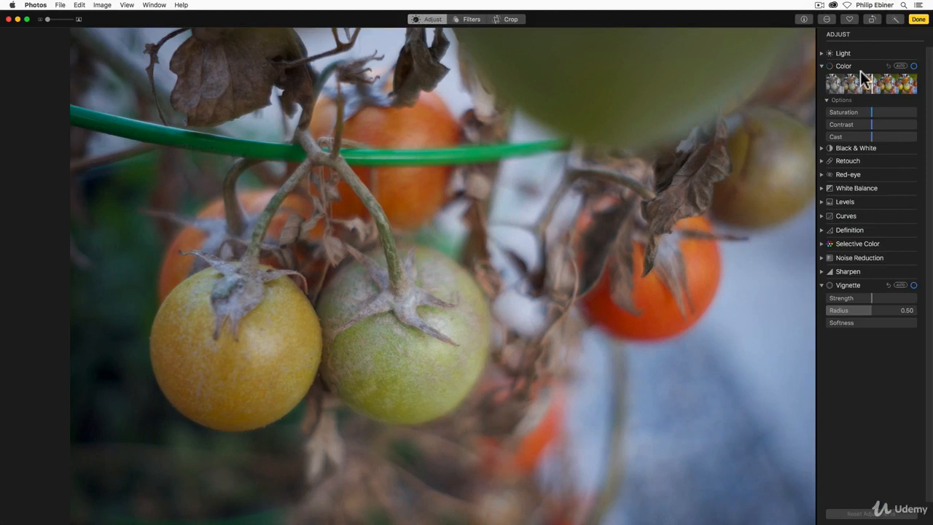
In the tomato photo's Color adjustment, set the saturation to 0.34 and the contrast to 0.31
left_click(821, 65)
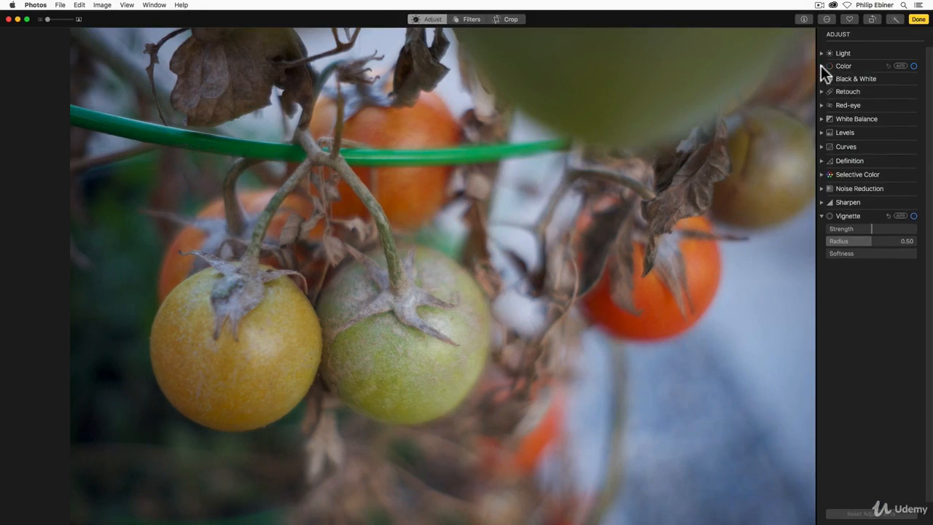
left_click(821, 66)
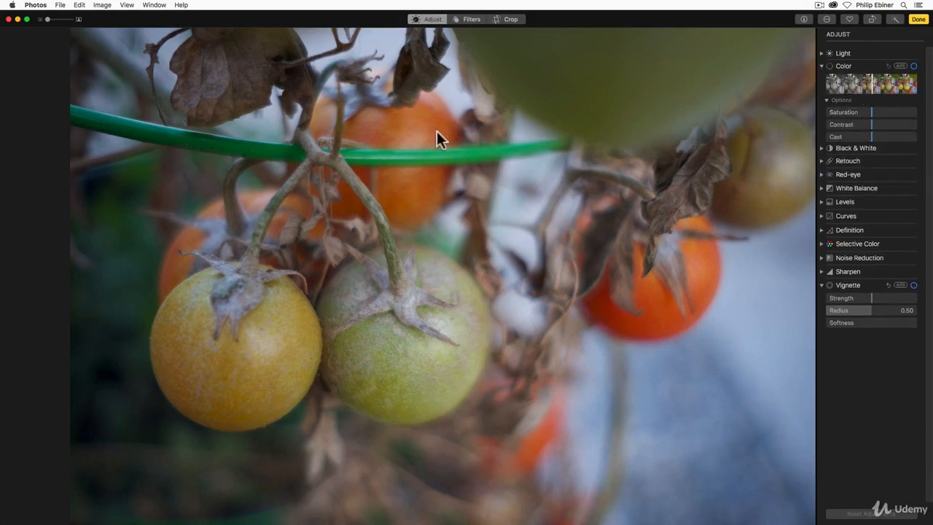
left_click_drag(870, 112, 902, 121)
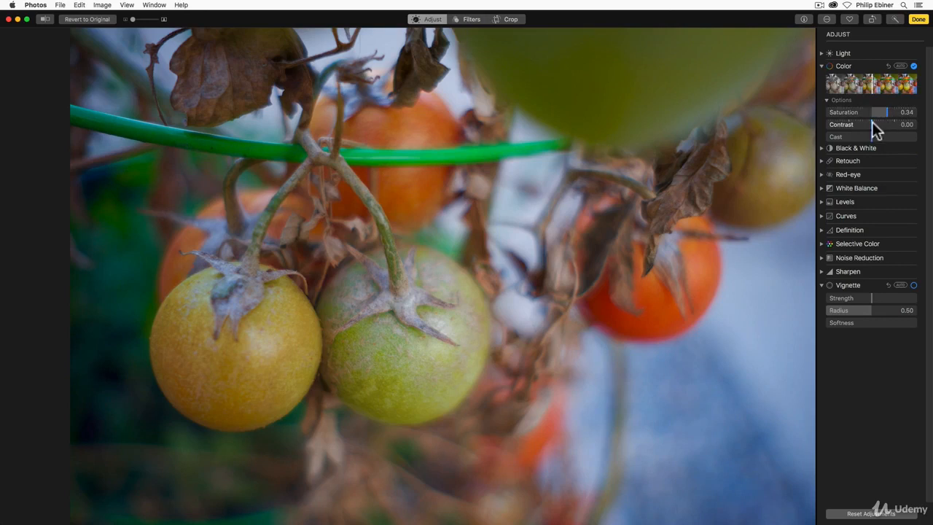
mouse_move(902, 124)
left_mouse_down()
mouse_move(876, 125)
mouse_move(884, 123)
left_mouse_up()
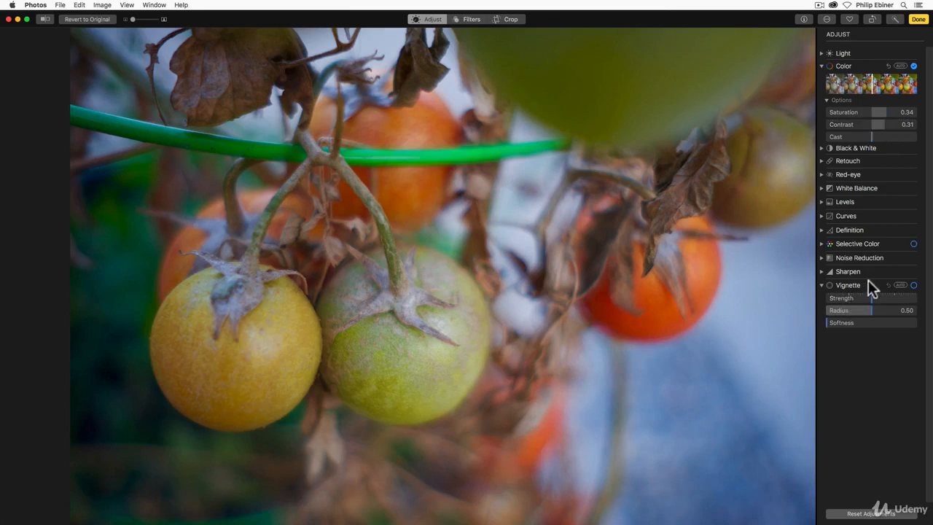
Try shifting the red tones toward yellow in Selective Color with wide and narrow ranges, and reset the Selective Color adjustment
left_click(821, 244)
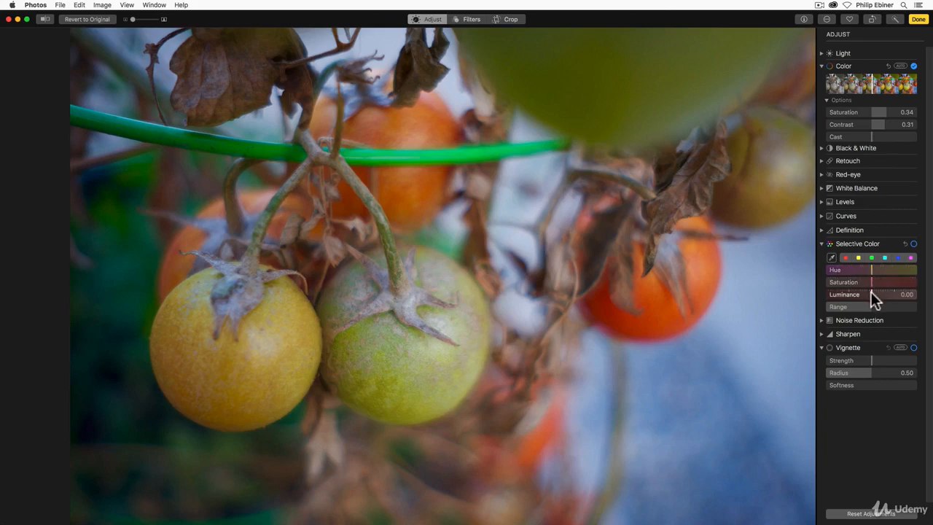
left_click(846, 258)
mouse_move(869, 268)
left_mouse_down()
mouse_move(918, 279)
mouse_move(803, 273)
mouse_move(876, 270)
mouse_move(825, 274)
mouse_move(849, 282)
mouse_move(924, 266)
mouse_move(899, 272)
mouse_move(910, 277)
left_mouse_up()
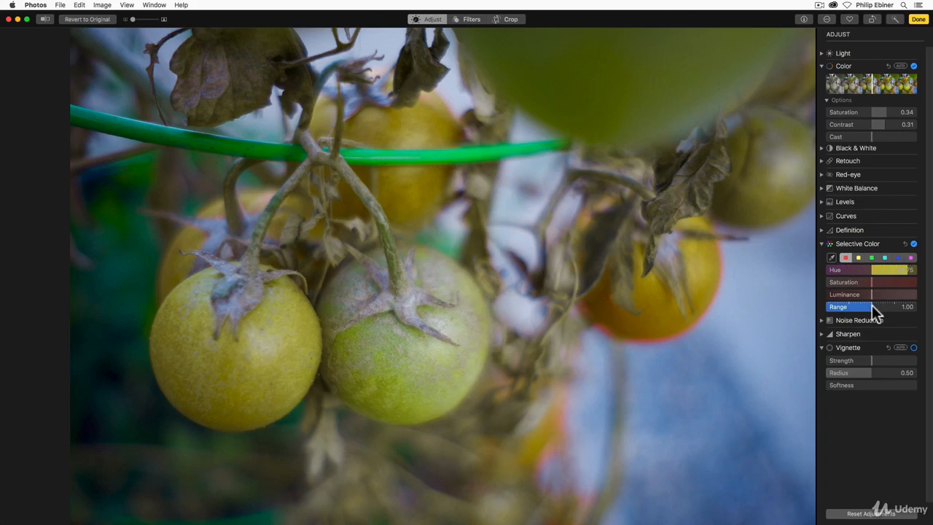
left_click_drag(871, 306, 908, 314)
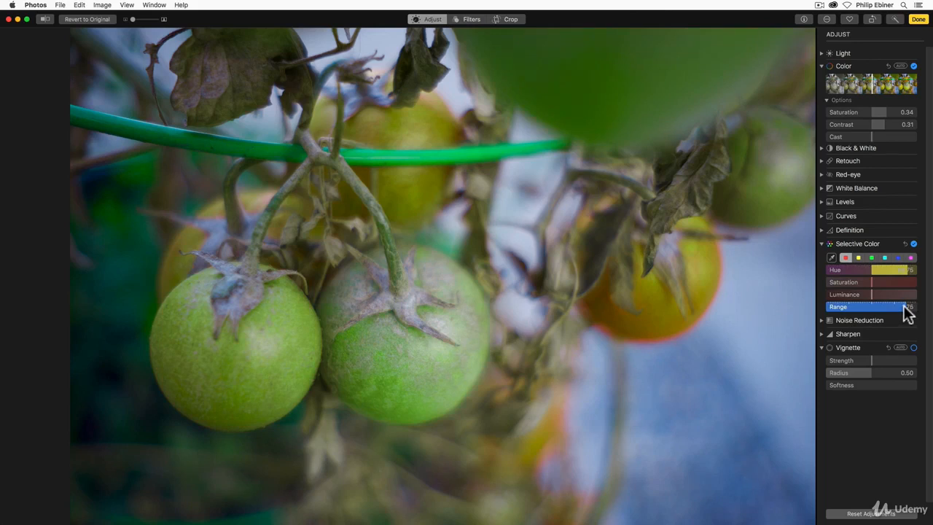
left_click(838, 308)
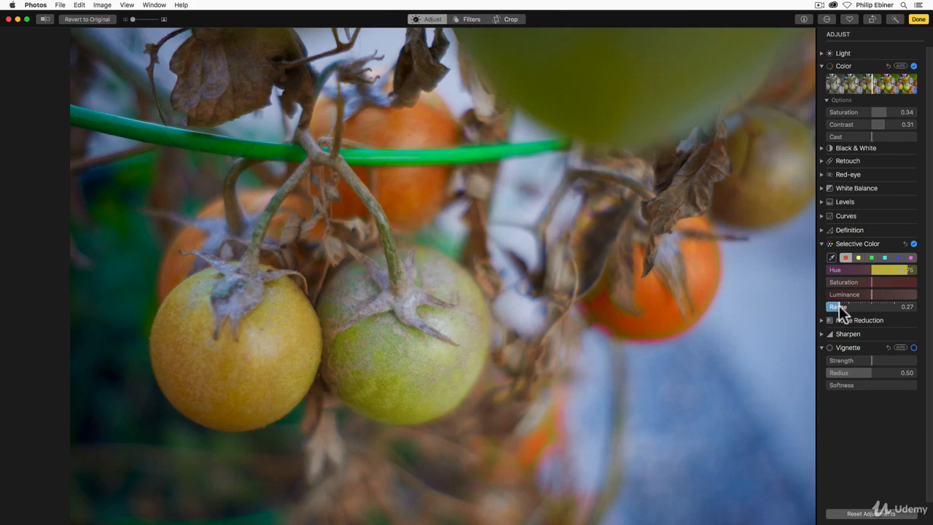
left_click(905, 244)
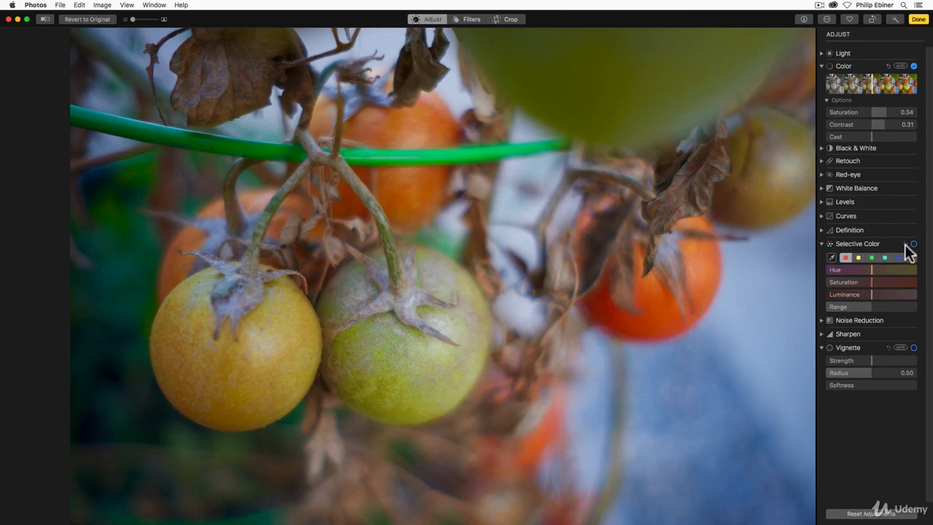
Sample the orange tomato's hue for Selective Color and set its saturation to 24.38 and luminance to 11.03
left_click(832, 257)
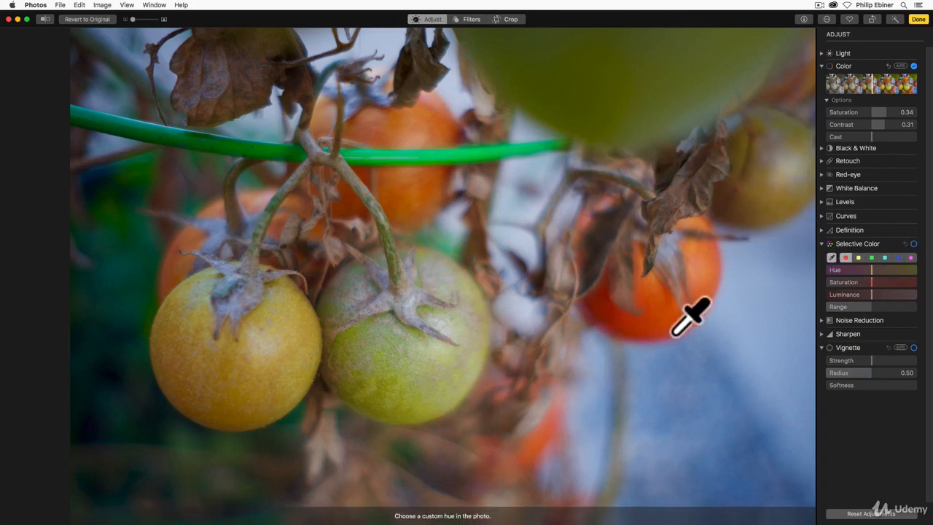
left_click(443, 146)
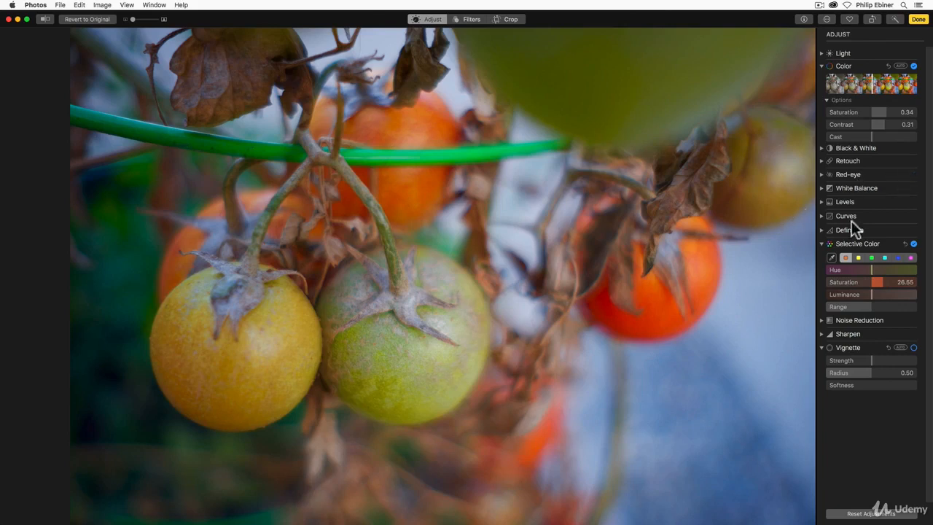
left_click_drag(892, 282, 901, 283)
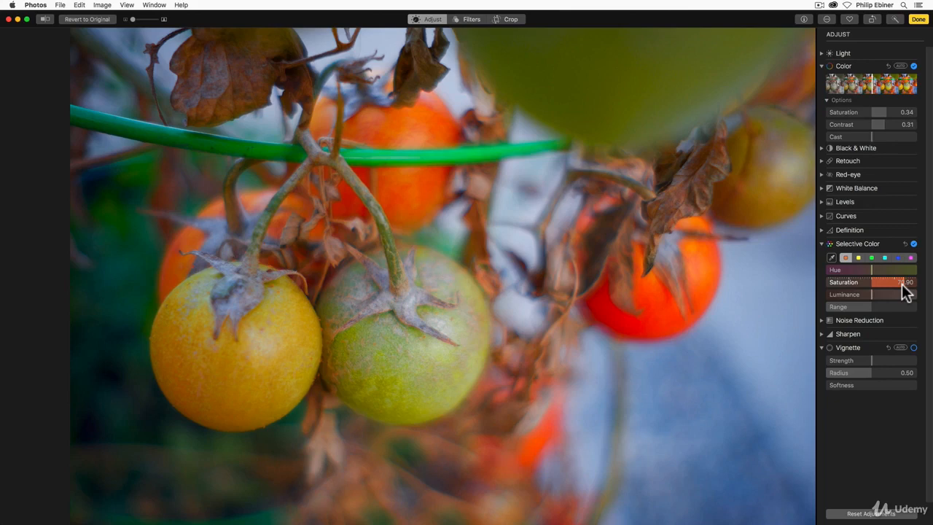
left_click_drag(902, 284, 882, 284)
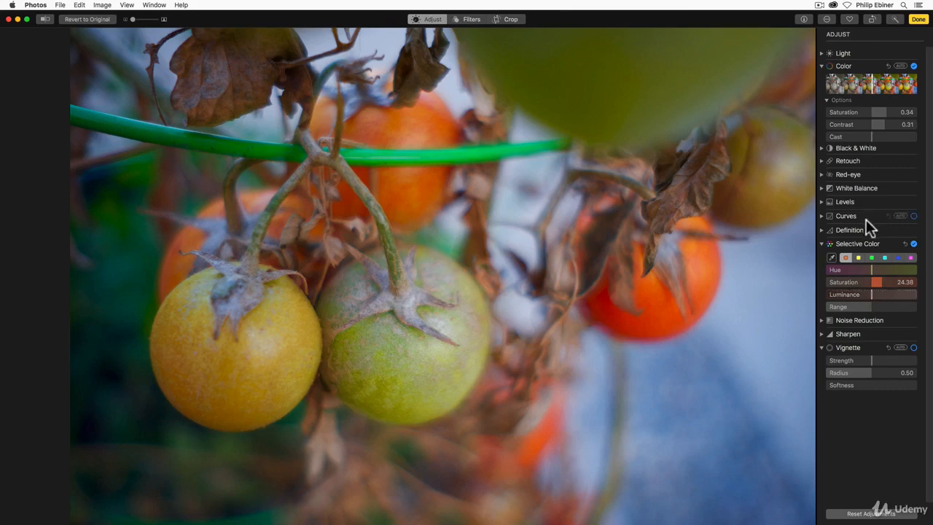
mouse_move(869, 292)
left_mouse_down()
mouse_move(837, 295)
mouse_move(909, 296)
mouse_move(865, 291)
mouse_move(878, 291)
left_mouse_up()
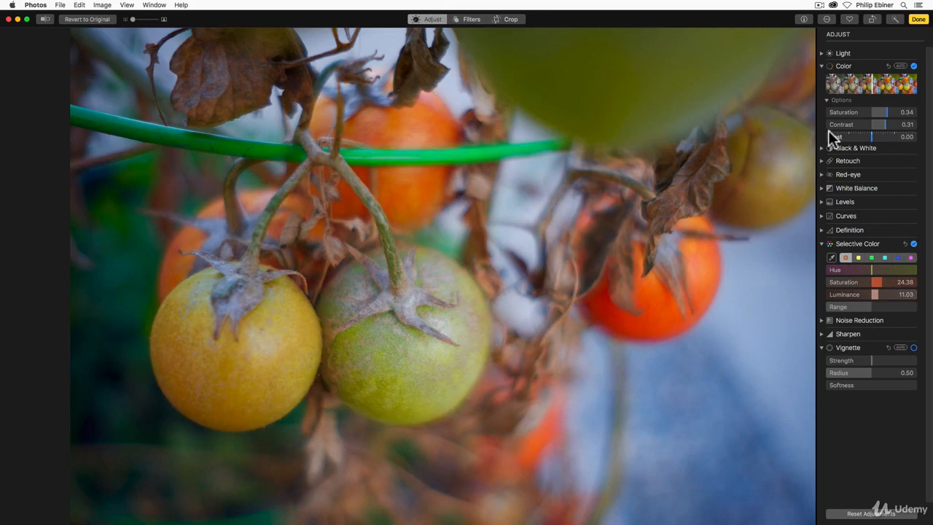
Sample the green tomato's hue for Selective Color and set saturation to -100, luminance to -12.70 and range to 1.18
left_click(831, 257)
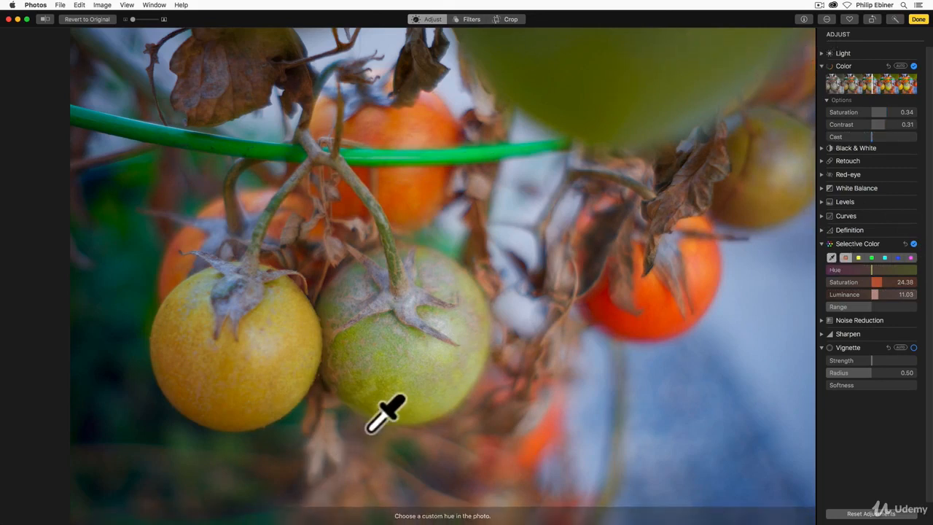
left_click(399, 399)
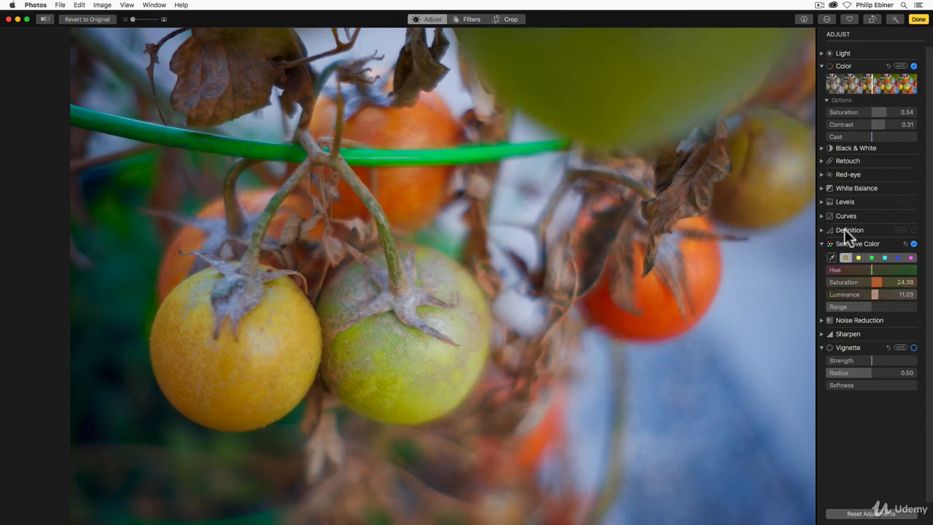
left_click_drag(880, 281, 811, 277)
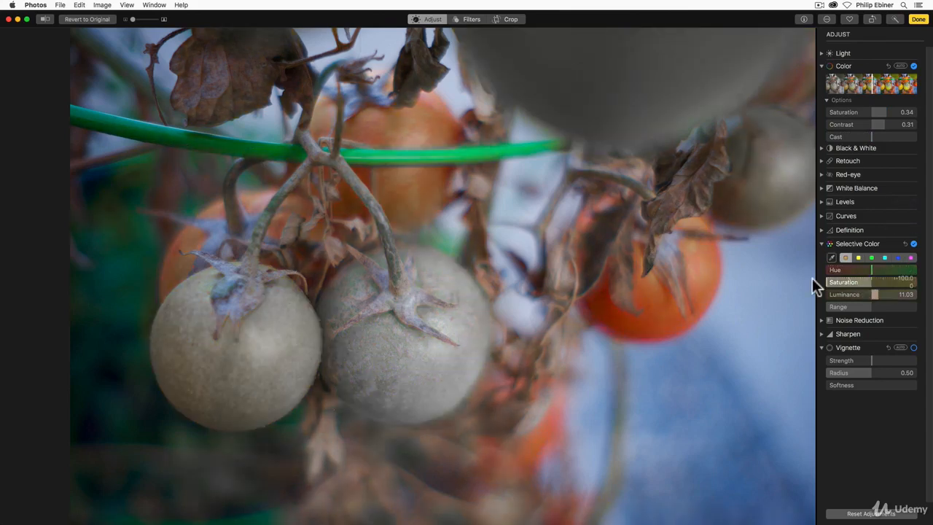
left_click_drag(876, 294, 863, 293)
left_click(873, 307)
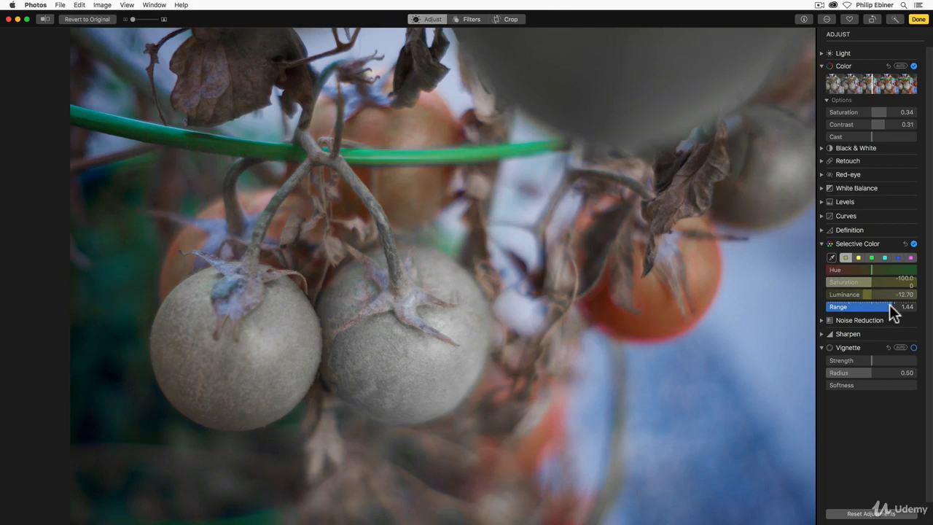
mouse_move(893, 310)
left_mouse_down()
mouse_move(839, 312)
mouse_move(878, 309)
left_mouse_up()
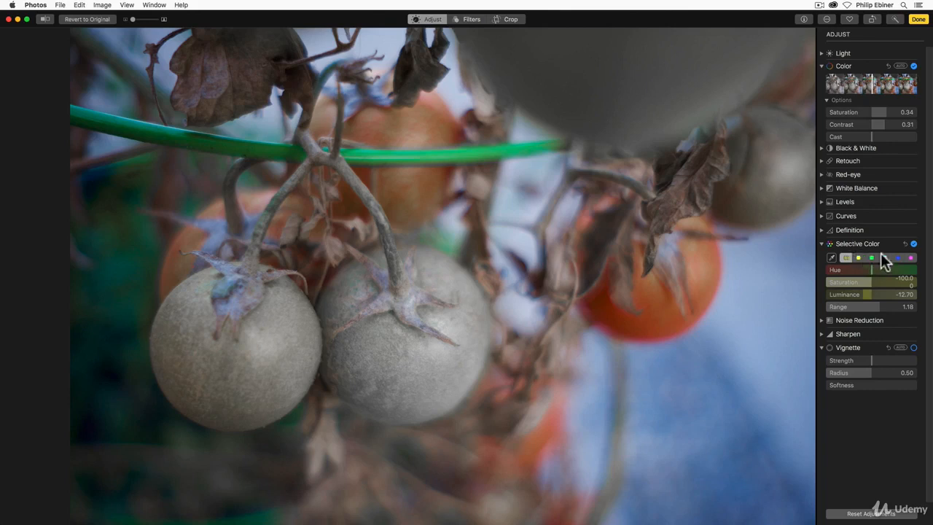
Set the overall Color saturation to 0.36 and narrow the Selective Color range to 0.55
left_click(832, 257)
mouse_move(885, 109)
left_mouse_down()
mouse_move(901, 115)
mouse_move(889, 113)
left_mouse_up()
left_click(849, 306)
left_click_drag(849, 306, 850, 304)
Resample the Selective Color hue from the green wire, and again from the large blurred green tomato
left_click(832, 257)
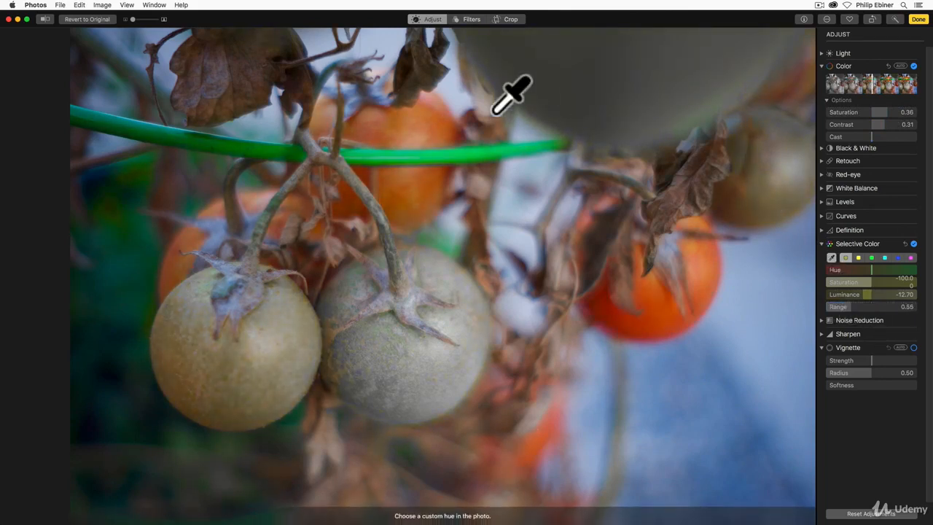
left_click(448, 164)
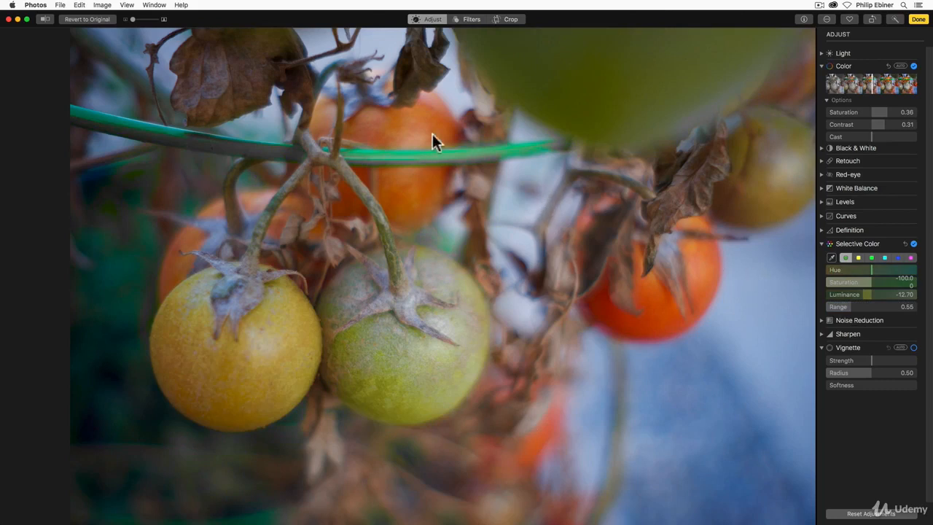
left_click(831, 257)
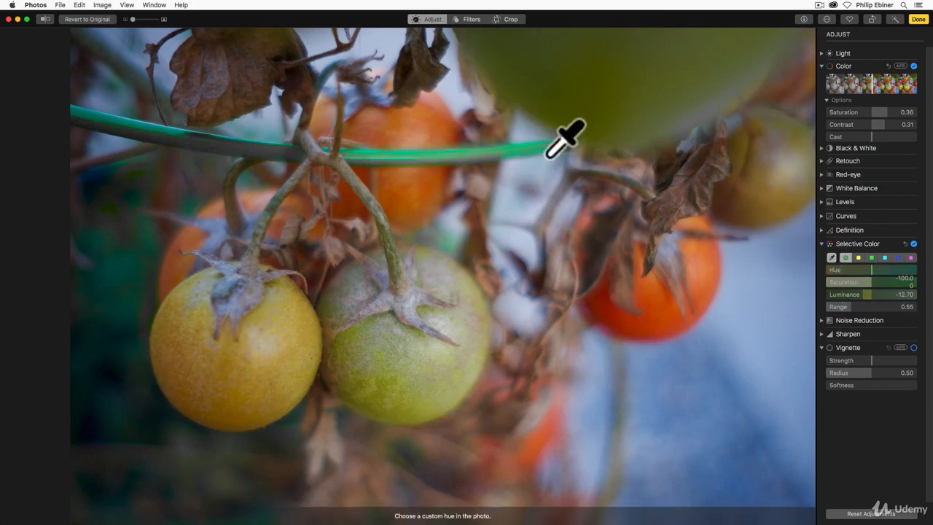
left_click(614, 119)
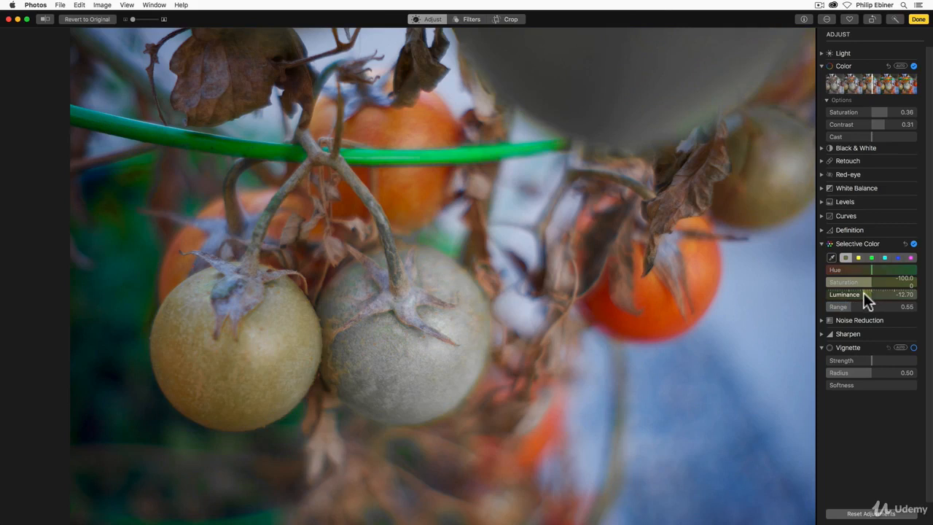
Try a higher luminance for the sampled green, reset all Selective Color adjustments and collapse that section
left_click_drag(863, 293, 886, 286)
left_click(904, 244)
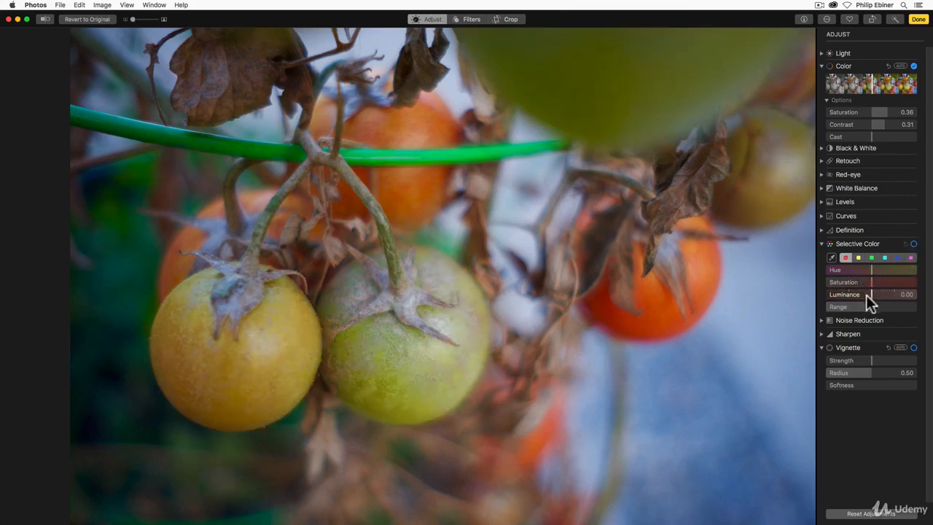
left_click(822, 244)
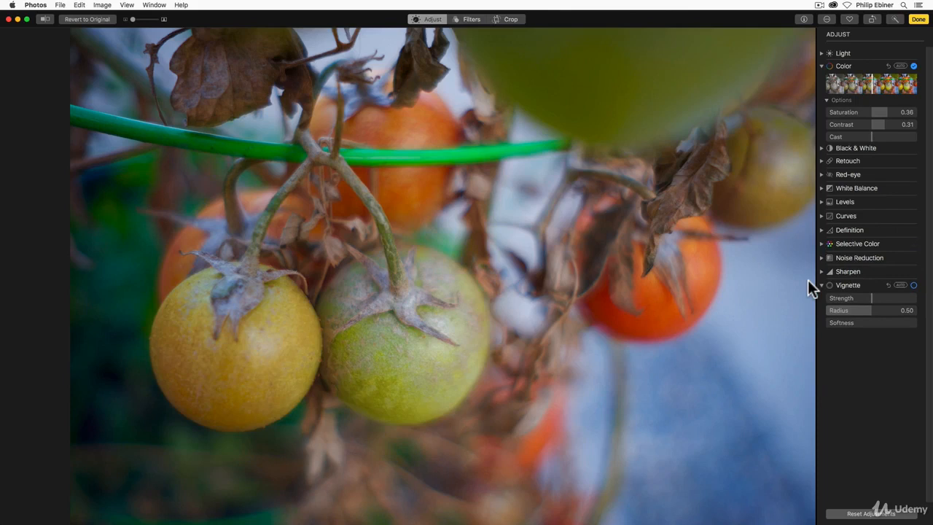